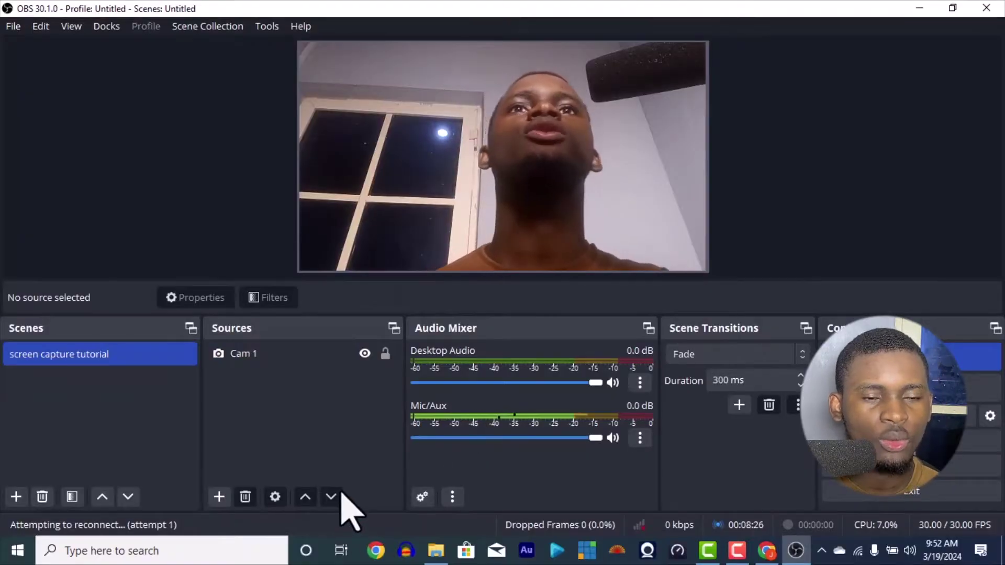
With Cam 1 selected, confirm NDI™ Source is an addable source type, then bring up the obs-ndi forum page.
{"action": "left_click", "coordinate": [242, 352]}
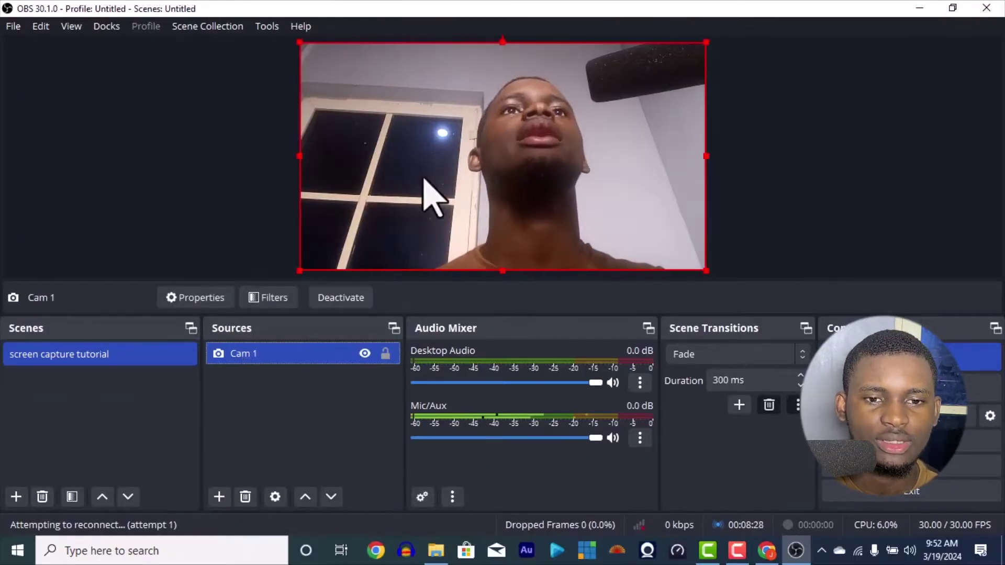
{"action": "left_click", "coordinate": [216, 498]}
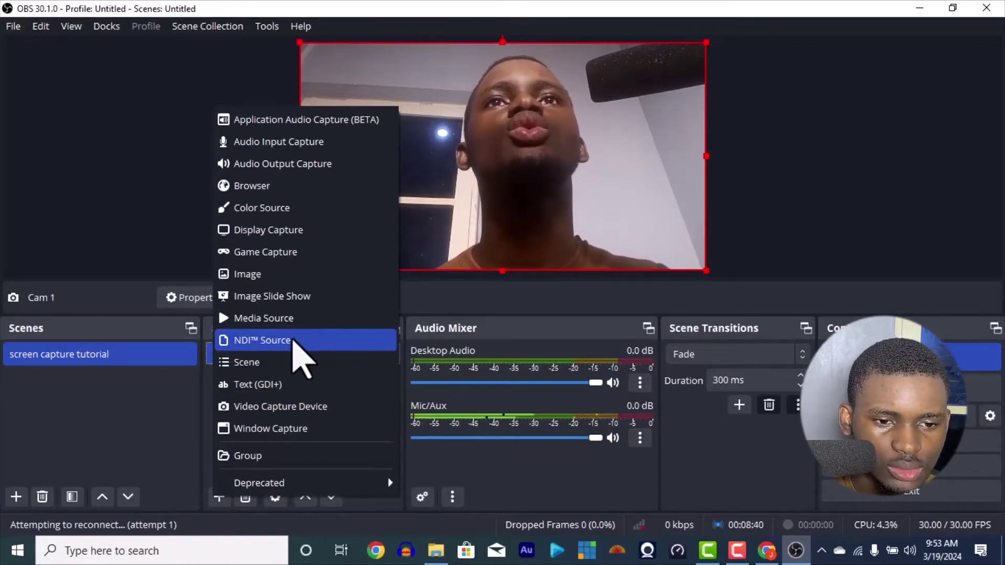
{"action": "left_click", "coordinate": [460, 294]}
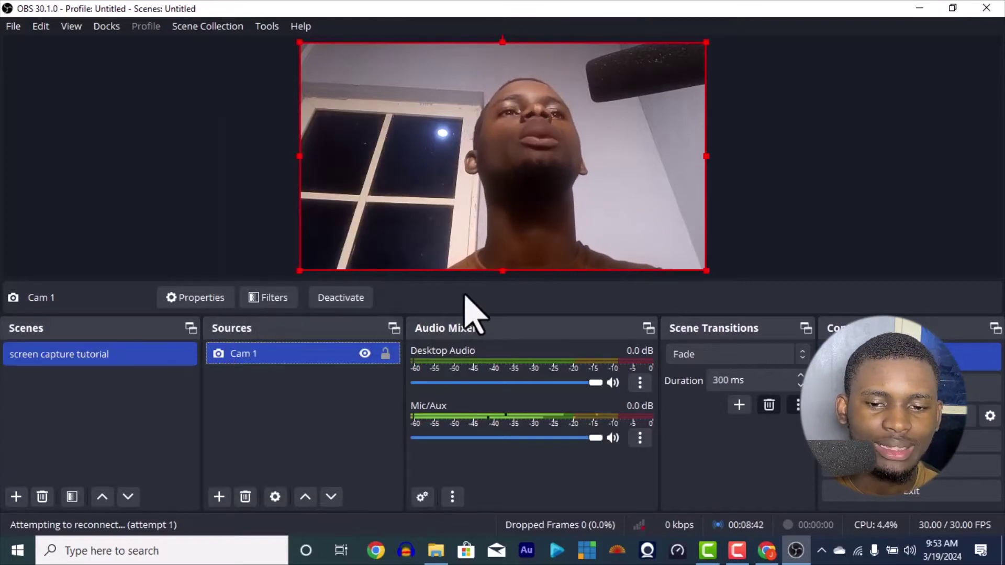
{"action": "left_click", "coordinate": [766, 557]}
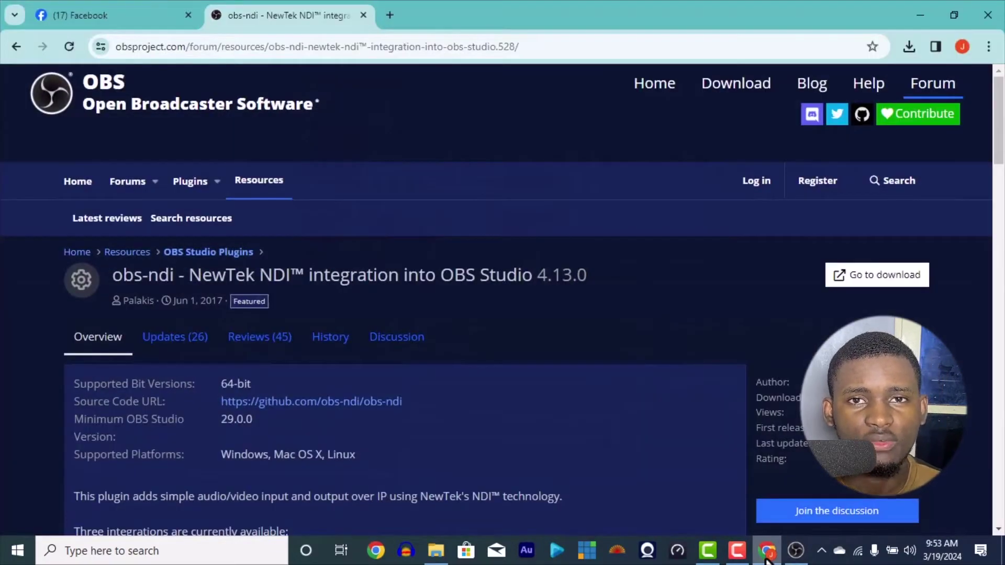
Review the obs-ndi 4.13.0 forum page in Chrome, then bring the Downloads folder forward.
{"action": "left_click", "coordinate": [360, 53]}
{"action": "left_click", "coordinate": [471, 106]}
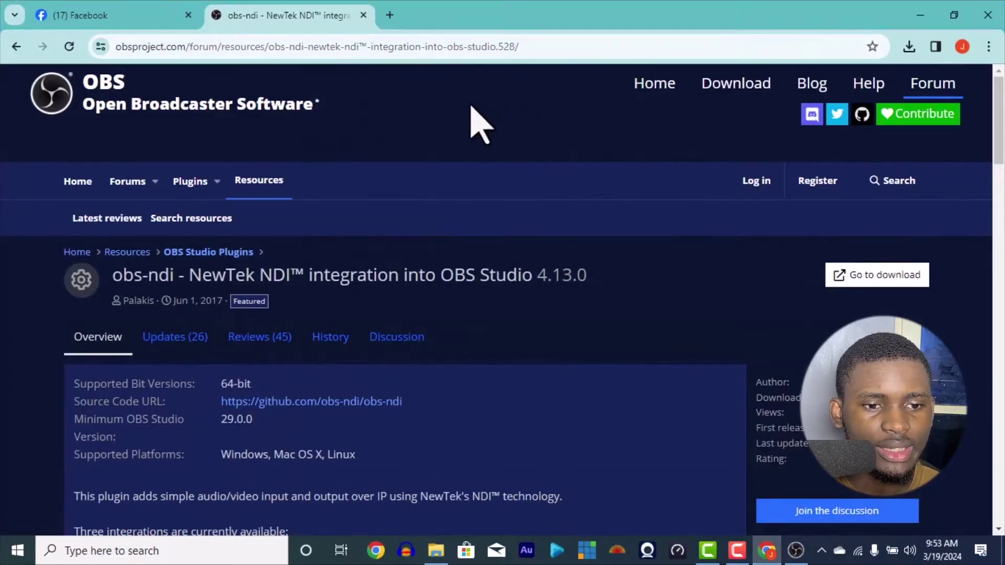
{"action": "scroll", "coordinate": [411, 274], "scroll_direction": "down", "scroll_amount": 8}
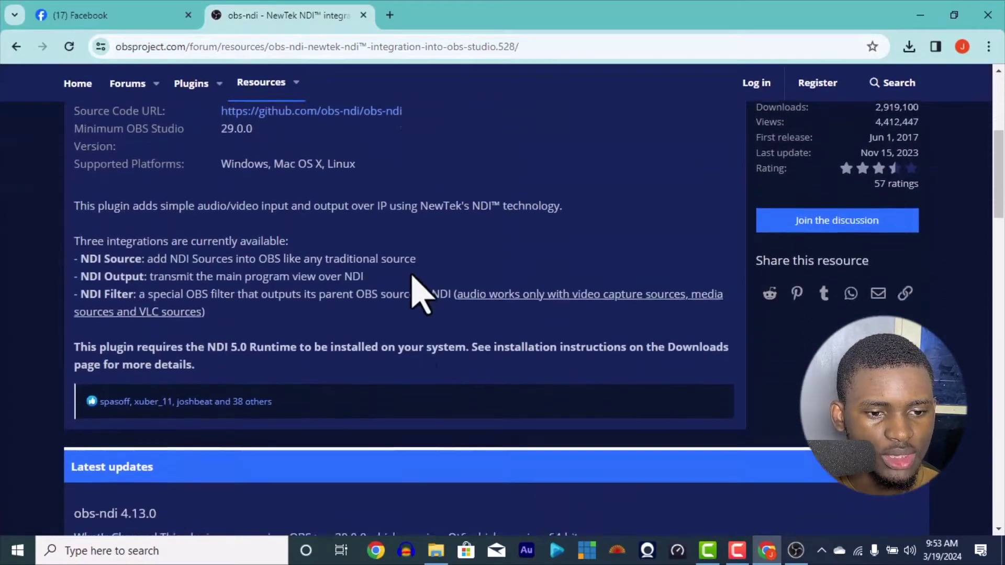
{"action": "scroll", "coordinate": [418, 293], "scroll_direction": "down", "scroll_amount": 2}
{"action": "scroll", "coordinate": [414, 287], "scroll_direction": "up", "scroll_amount": 5}
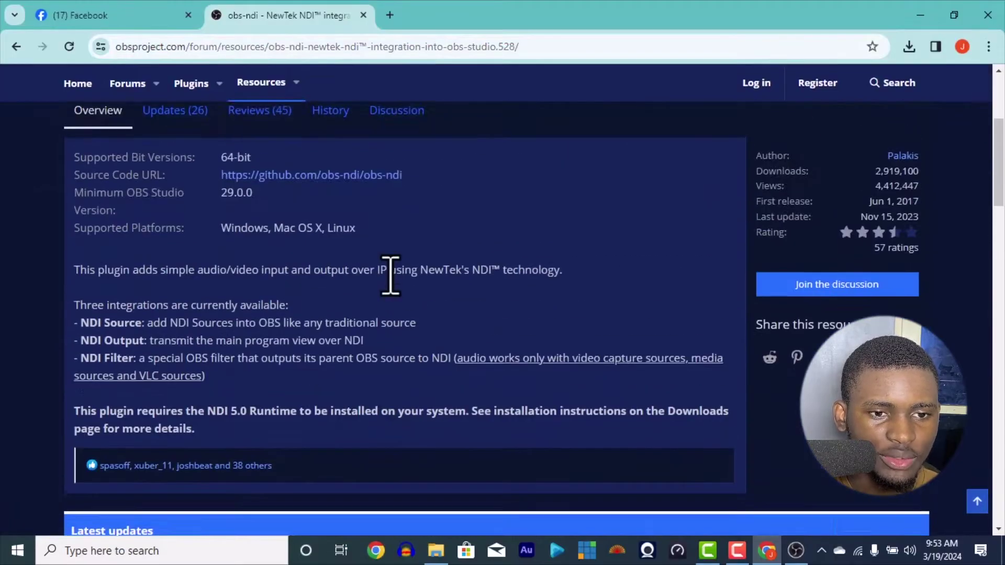
{"action": "scroll", "coordinate": [471, 209], "scroll_direction": "up", "scroll_amount": 3}
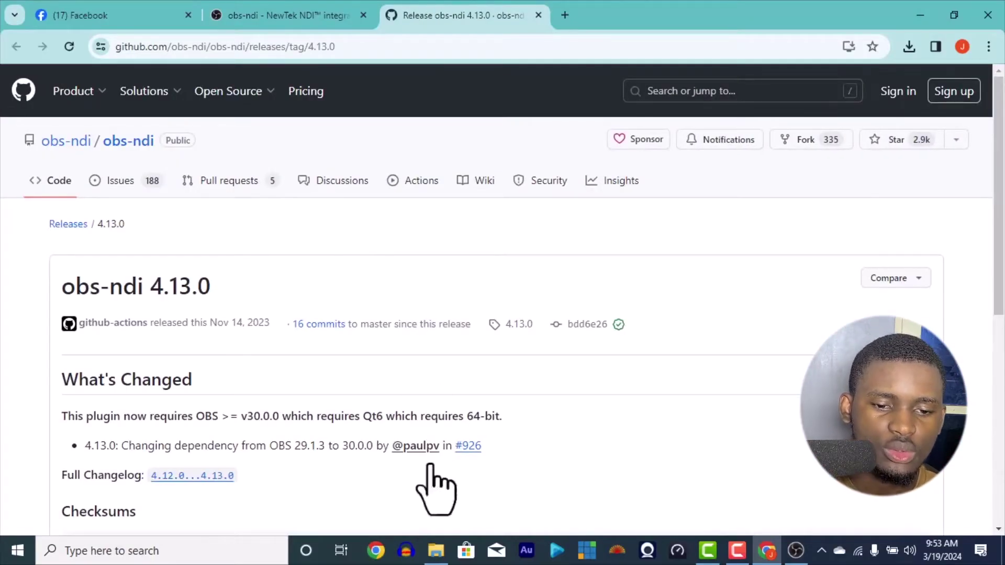
{"action": "left_click", "coordinate": [436, 550]}
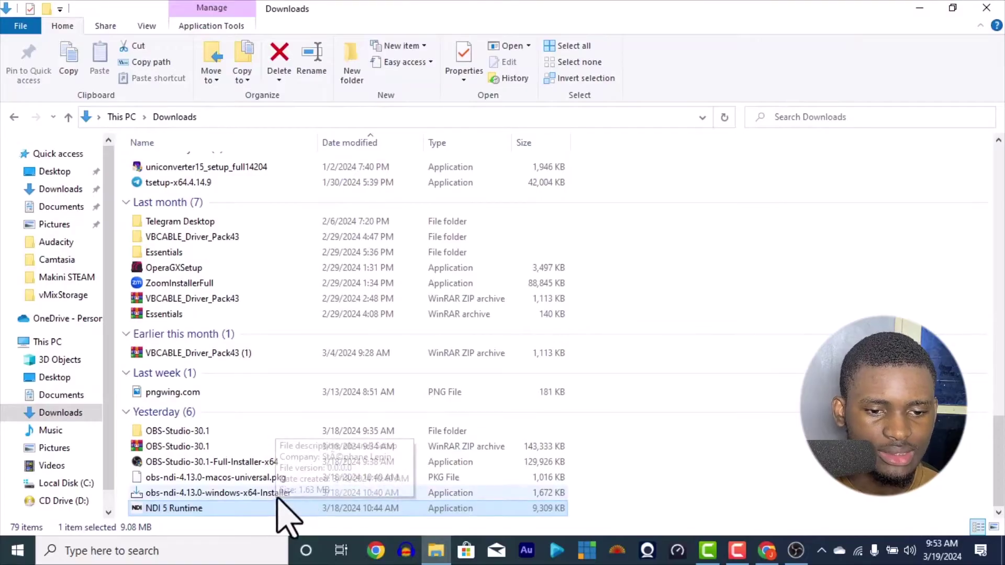
Select the obs-ndi-4.13.0-windows-x64-Installer and NDI 5 Runtime files in Downloads, then return to Chrome.
{"action": "left_click", "coordinate": [543, 493]}
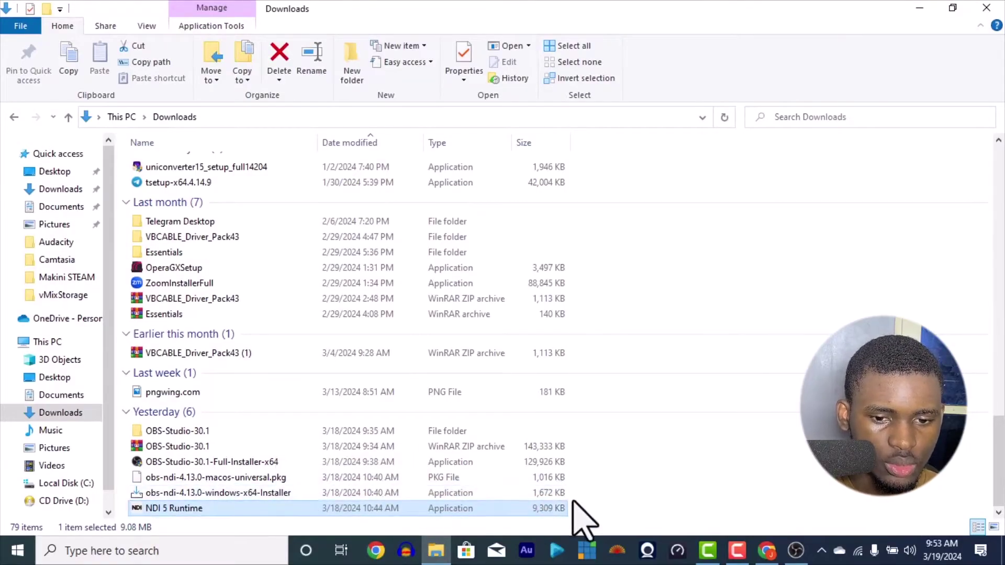
{"action": "left_click_drag", "start_coordinate": [575, 505], "coordinate": [524, 496]}
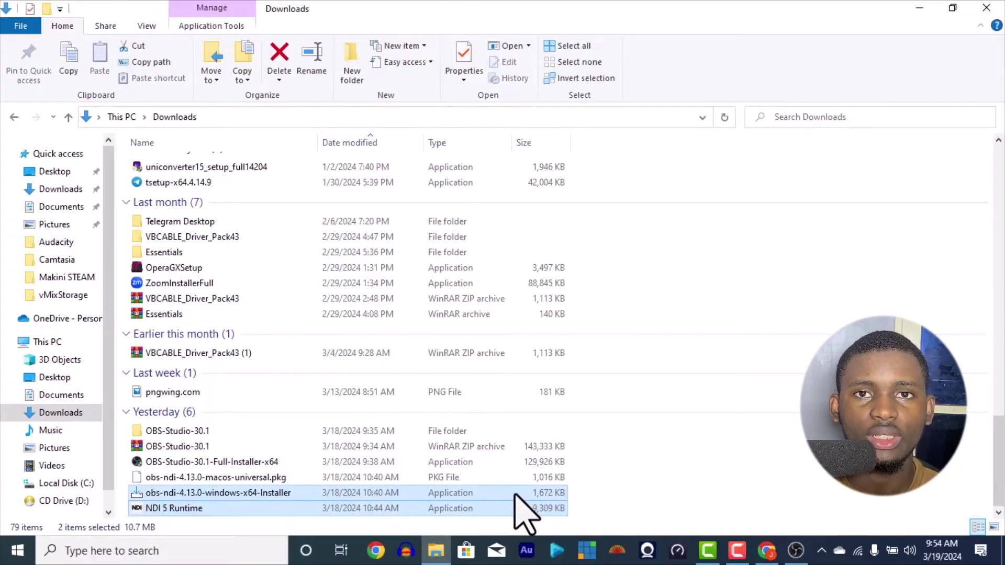
{"action": "left_click_drag", "start_coordinate": [499, 498], "coordinate": [522, 499]}
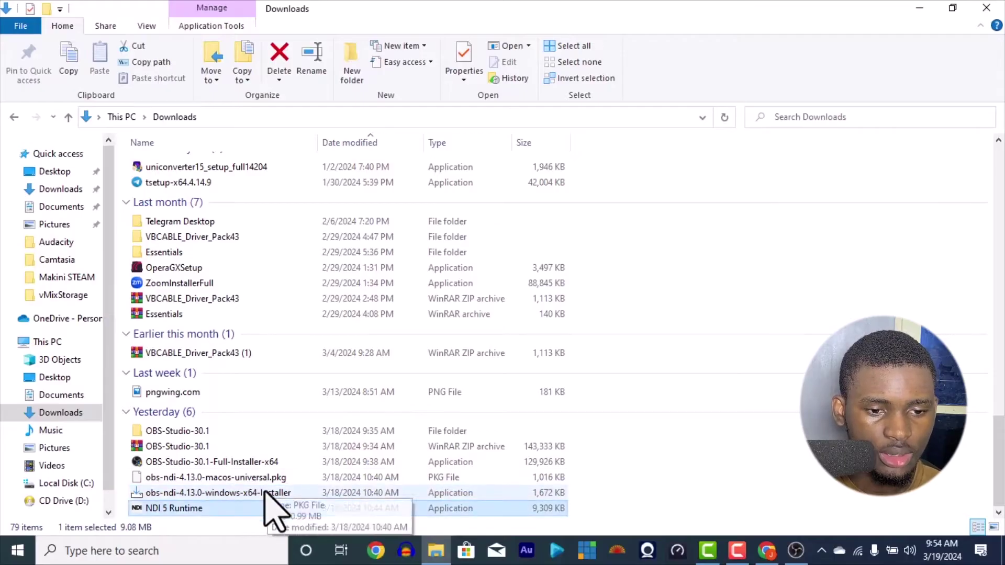
{"action": "left_click", "coordinate": [196, 509]}
{"action": "left_click", "coordinate": [236, 493]}
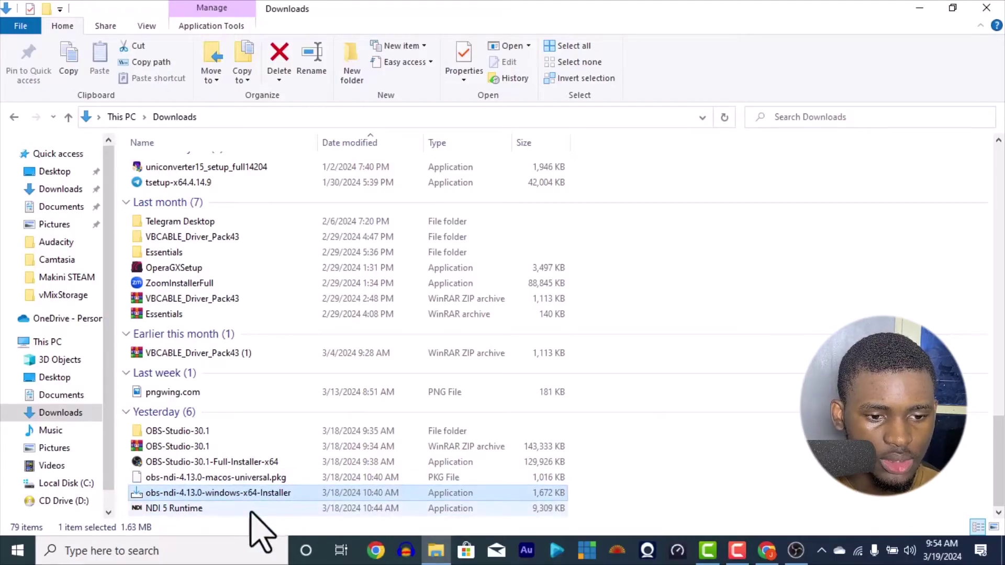
{"action": "left_click", "coordinate": [163, 512]}
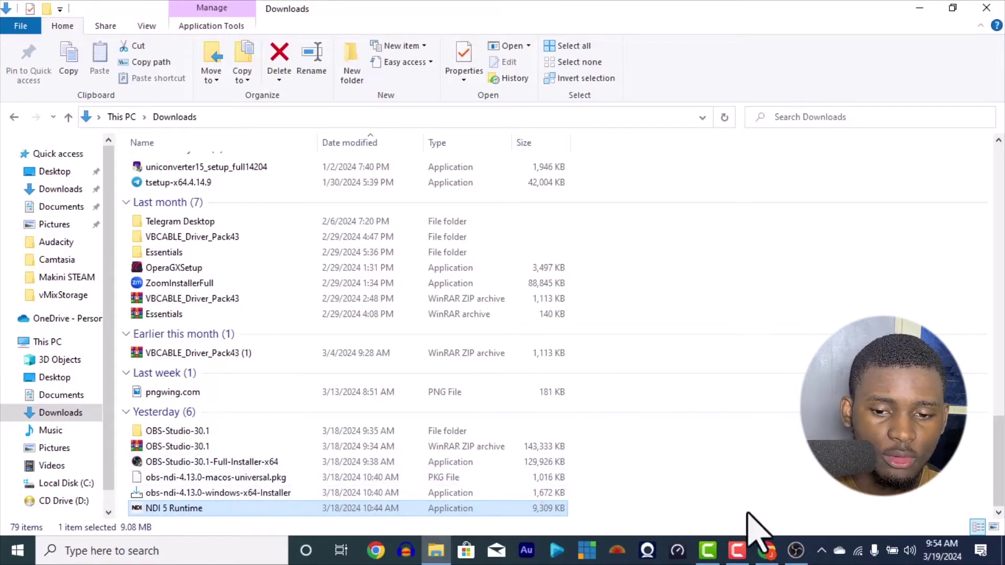
{"action": "left_click", "coordinate": [766, 550]}
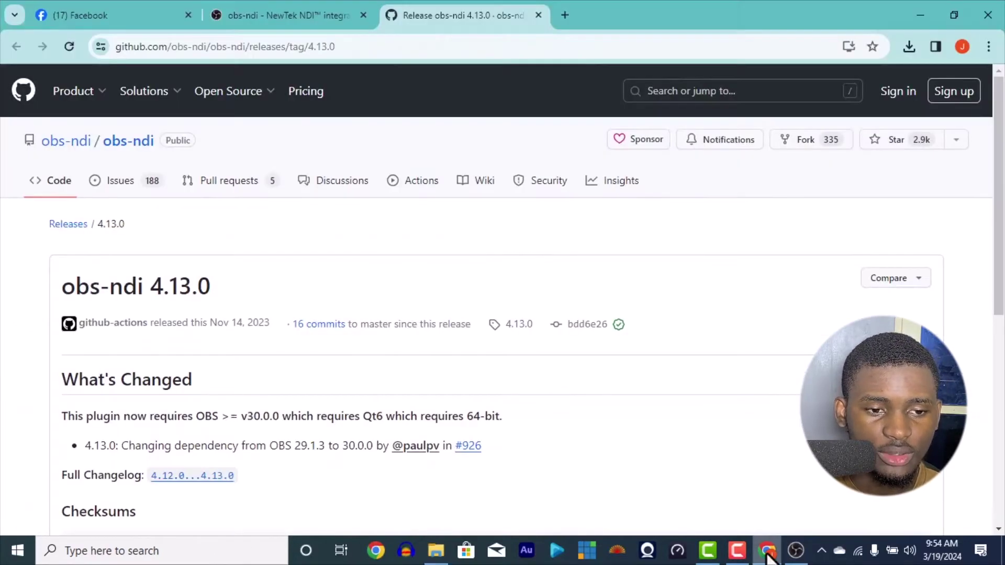
Read the obs-ndi forum page's Updates, noting the OBS 30.0.0 requirement.
{"action": "left_click", "coordinate": [250, 15]}
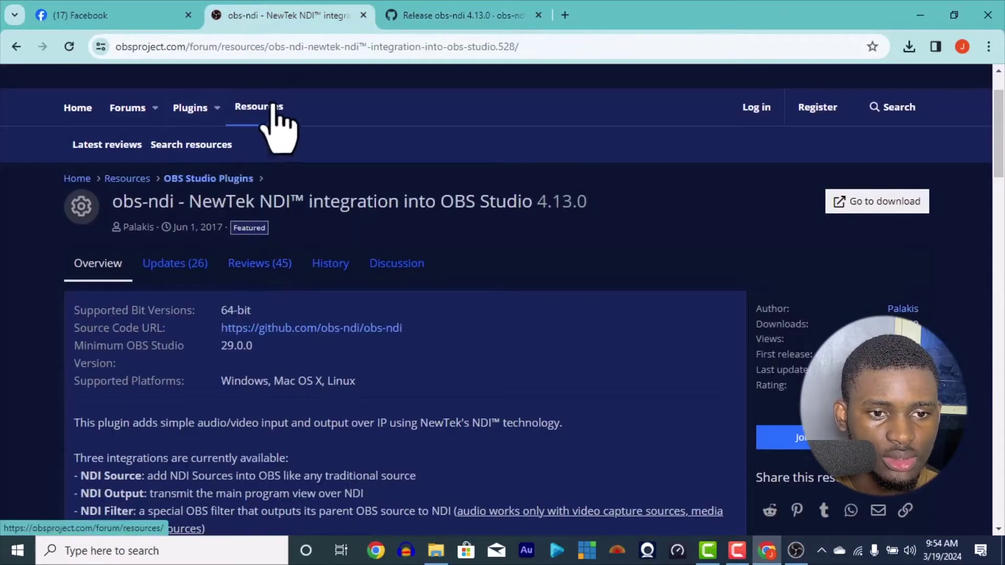
{"action": "scroll", "coordinate": [340, 283], "scroll_direction": "down", "scroll_amount": 4}
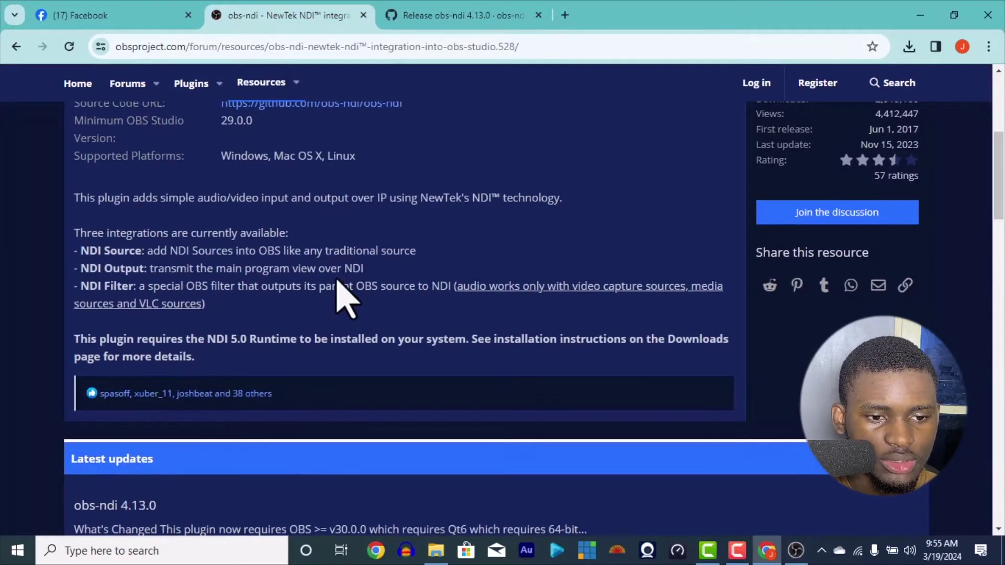
{"action": "scroll", "coordinate": [338, 283], "scroll_direction": "down", "scroll_amount": 3}
{"action": "scroll", "coordinate": [336, 287], "scroll_direction": "up", "scroll_amount": 7}
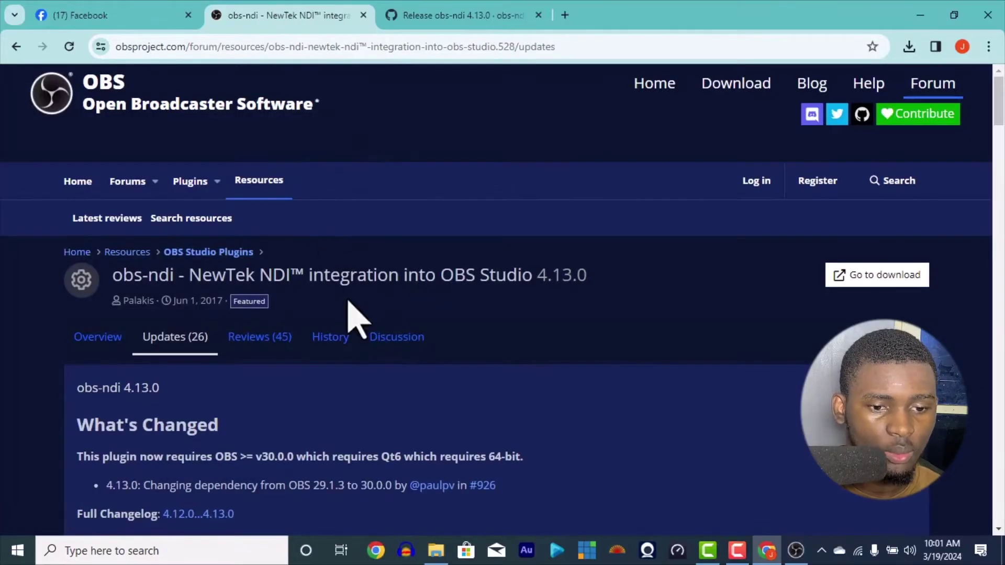
{"action": "scroll", "coordinate": [356, 320], "scroll_direction": "down", "scroll_amount": 1}
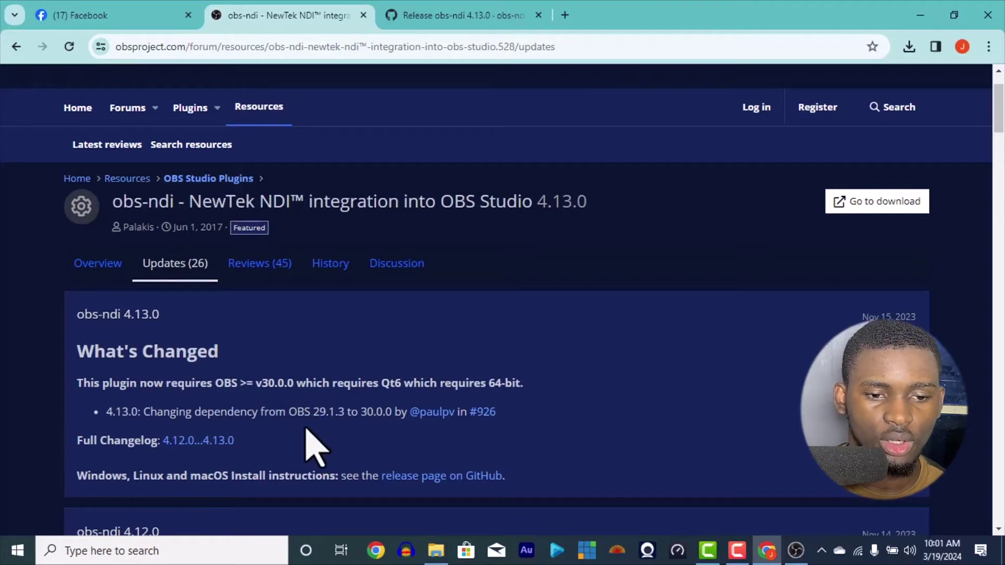
{"action": "scroll", "coordinate": [314, 414], "scroll_direction": "up", "scroll_amount": 2}
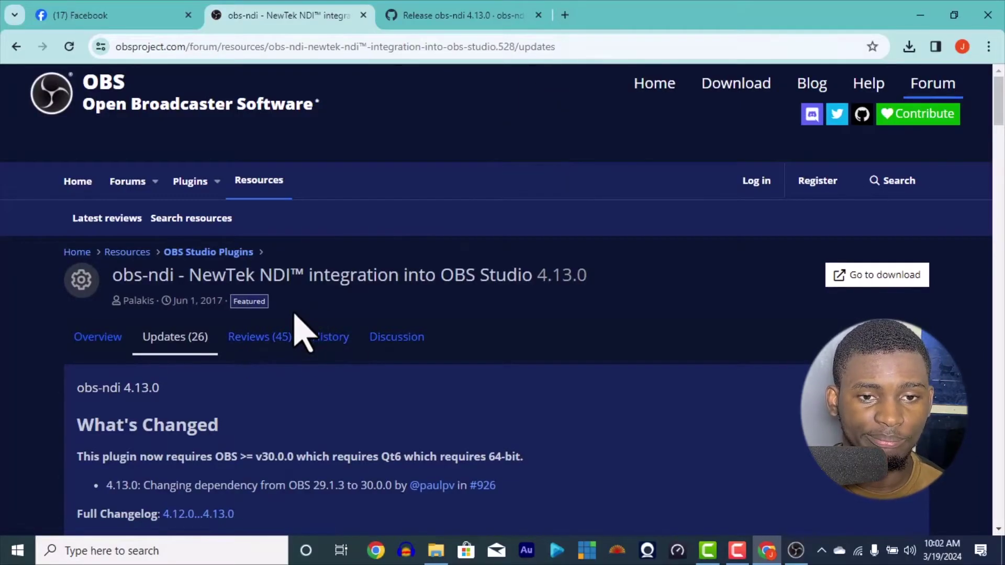
Check the GitHub release tab, then select the obs-ndi installer in Downloads.
{"action": "left_click", "coordinate": [415, 16]}
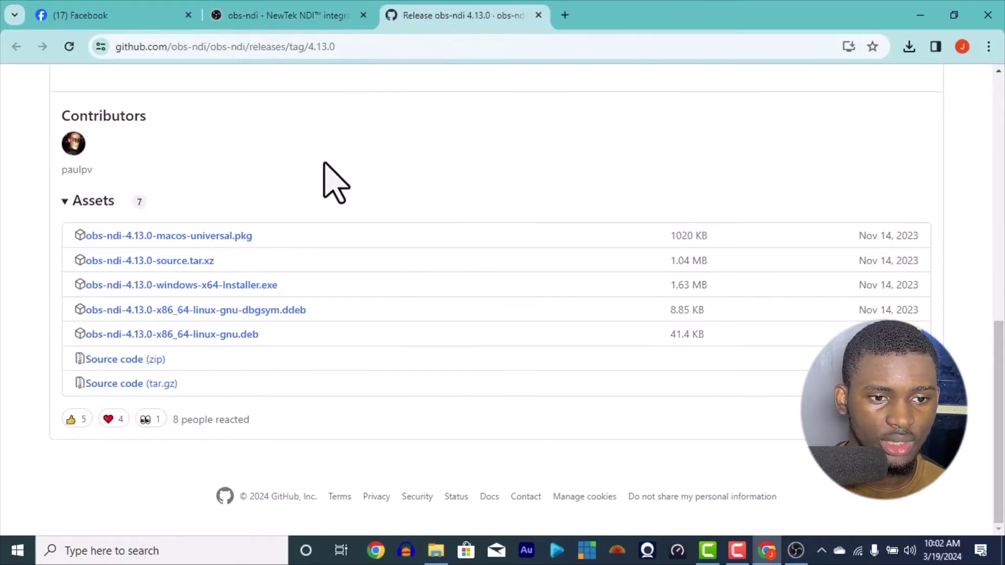
{"action": "scroll", "coordinate": [332, 179], "scroll_direction": "up", "scroll_amount": 5}
{"action": "scroll", "coordinate": [332, 180], "scroll_direction": "up", "scroll_amount": 5}
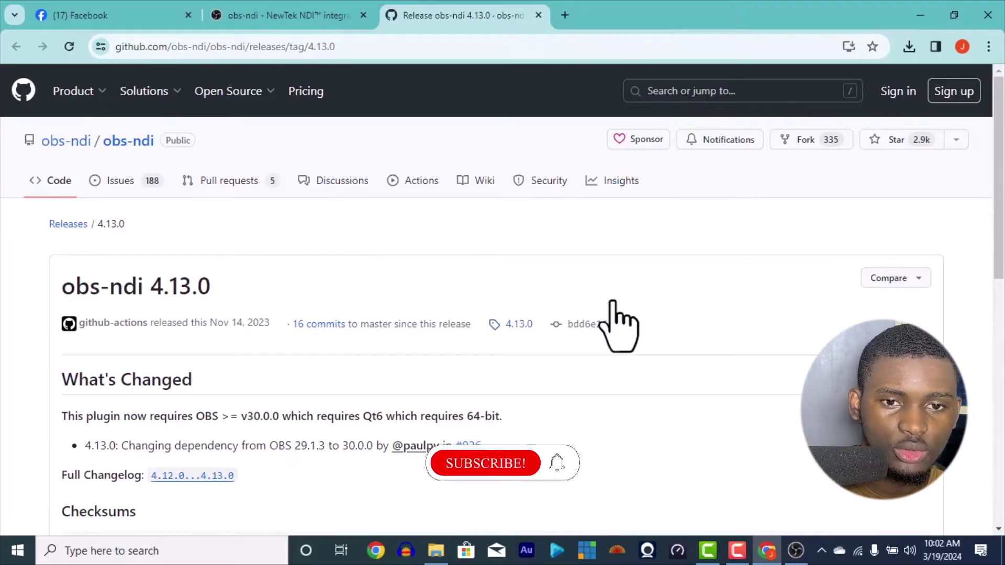
{"action": "left_click", "coordinate": [436, 550]}
{"action": "left_click", "coordinate": [273, 493]}
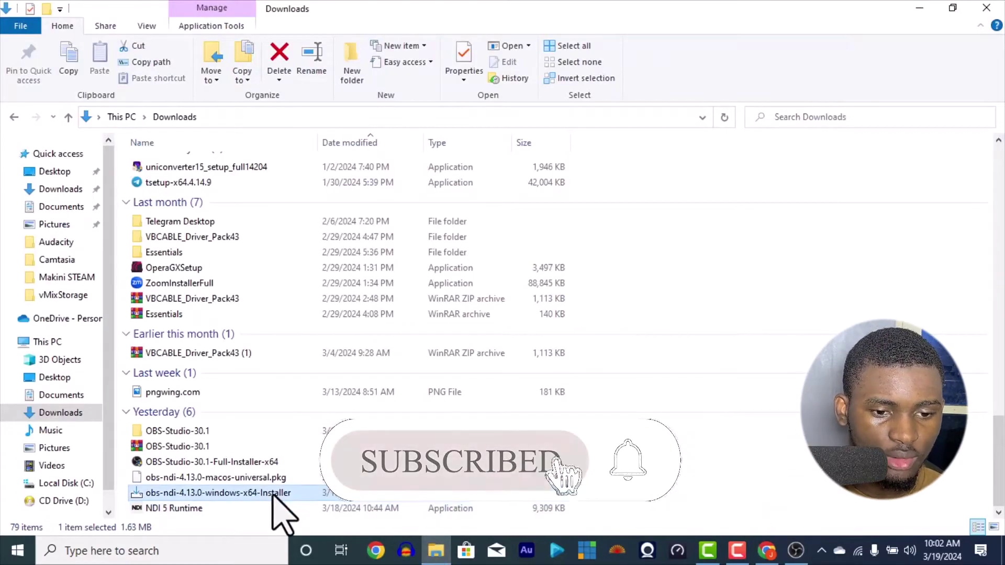
{"action": "right_click", "coordinate": [273, 495]}
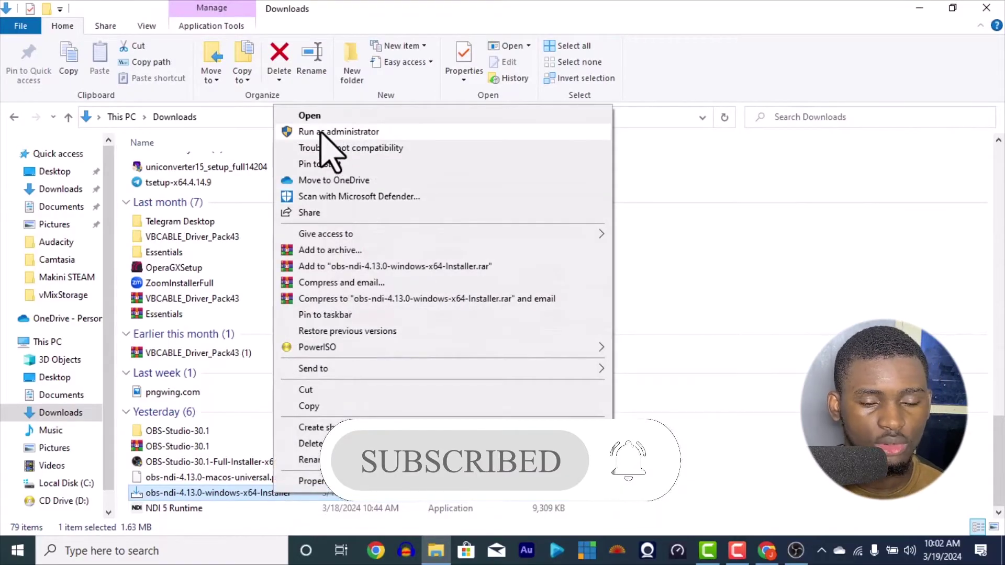
{"action": "left_click", "coordinate": [711, 333]}
{"action": "left_click", "coordinate": [710, 335]}
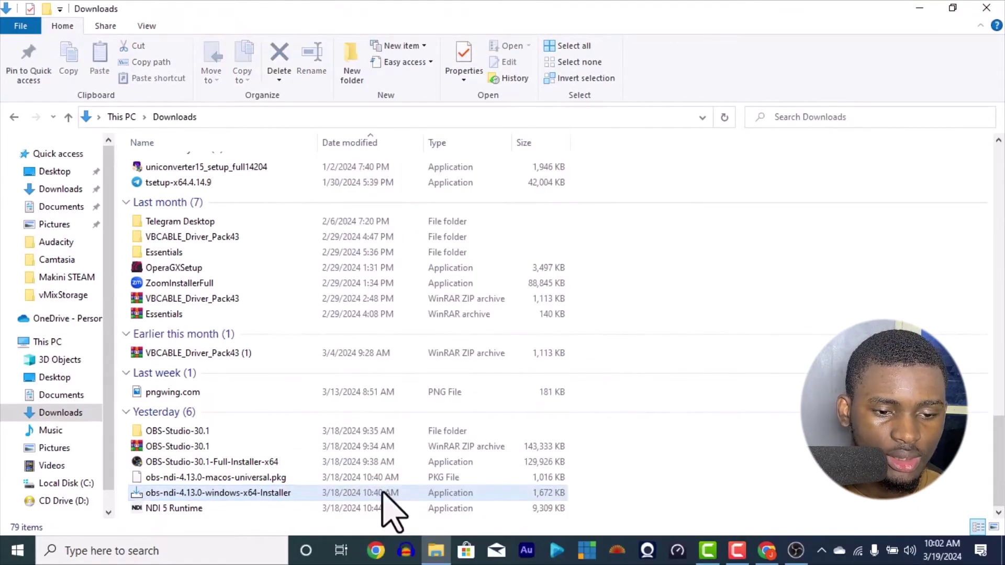
{"action": "left_click", "coordinate": [381, 494]}
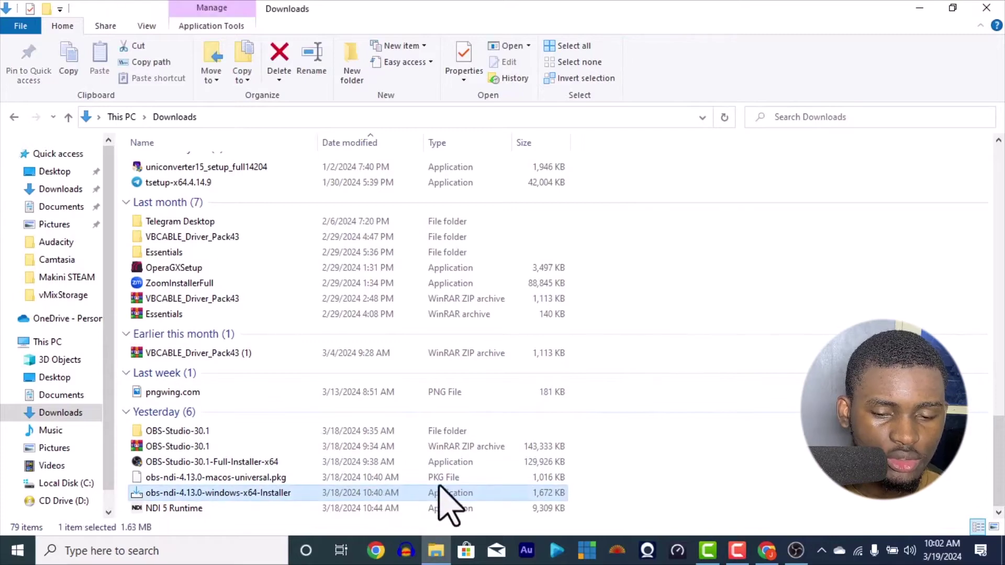
Minimize Explorer and Chrome and check OBS's Sources add list for NDI™ Source.
{"action": "left_click", "coordinate": [924, 9]}
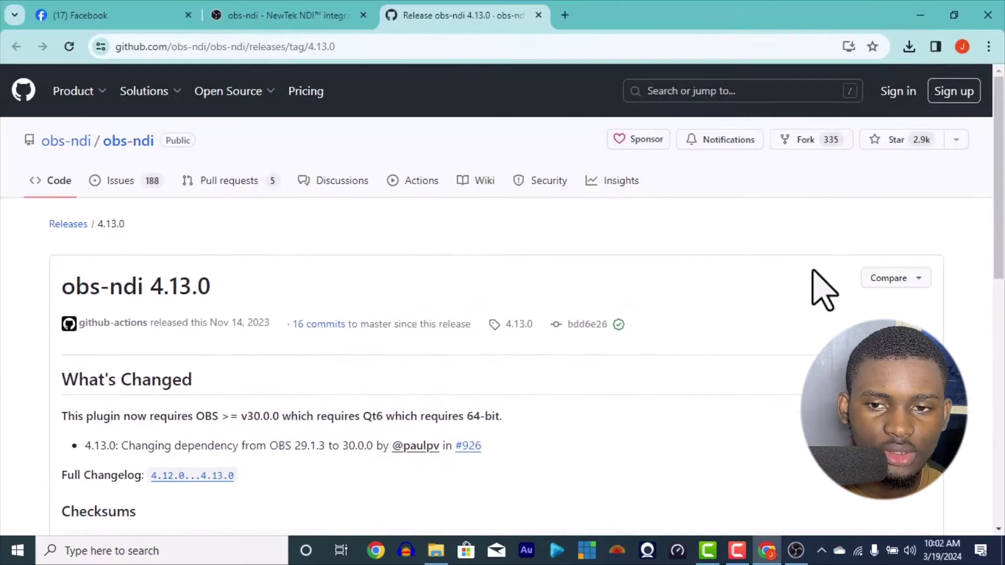
{"action": "left_click", "coordinate": [920, 9]}
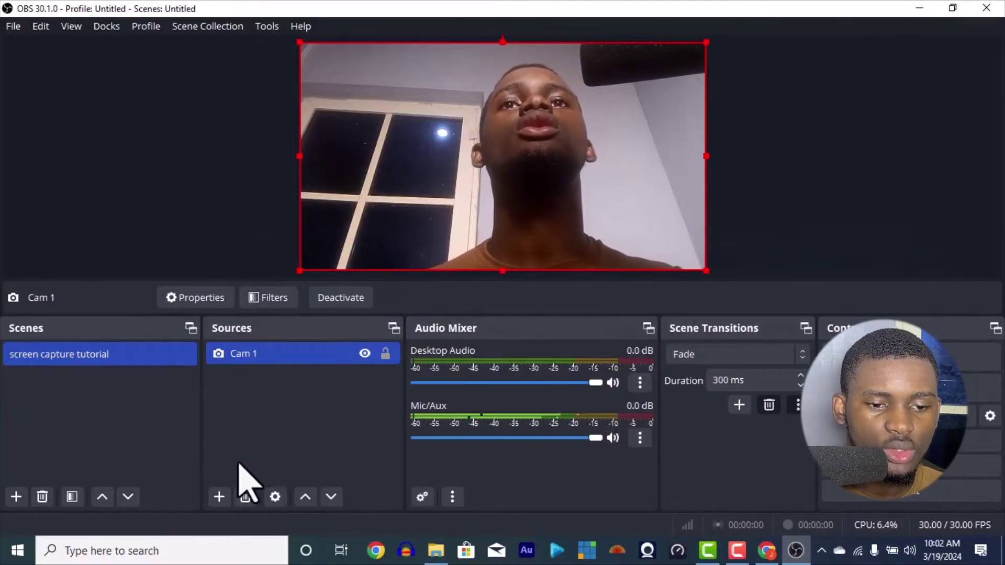
{"action": "left_click", "coordinate": [219, 496]}
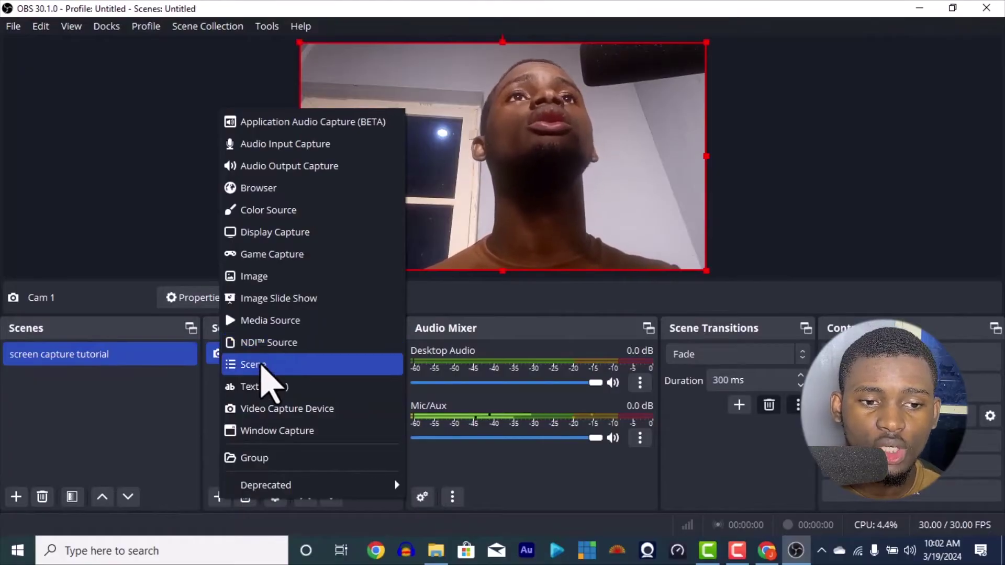
{"action": "left_click", "coordinate": [986, 8]}
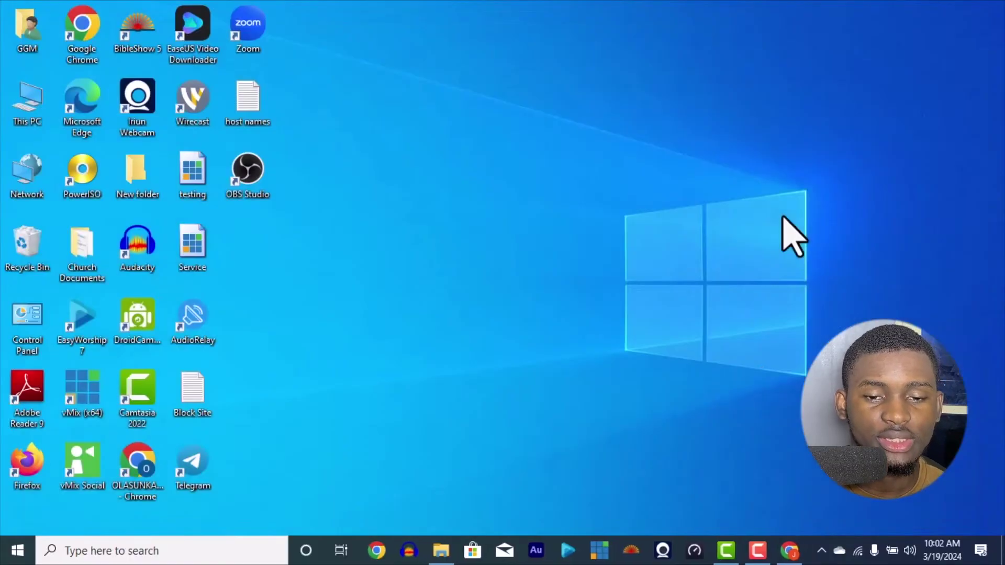
Relaunch OBS from the desktop shortcut, recheck the source types, and launch BibleShow.
{"action": "double_click", "coordinate": [248, 164]}
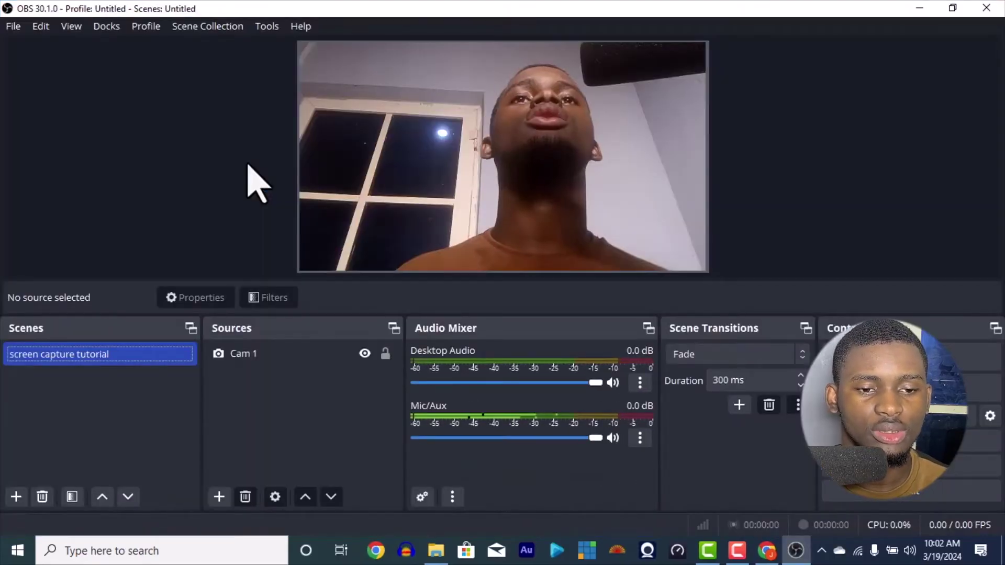
{"action": "left_click", "coordinate": [219, 497]}
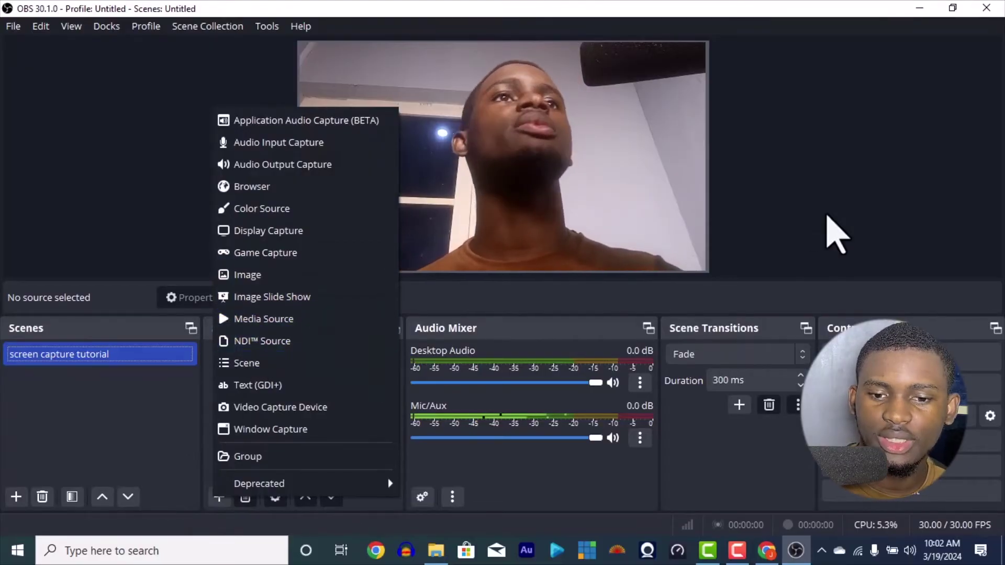
{"action": "left_click", "coordinate": [729, 264]}
{"action": "left_click", "coordinate": [619, 550]}
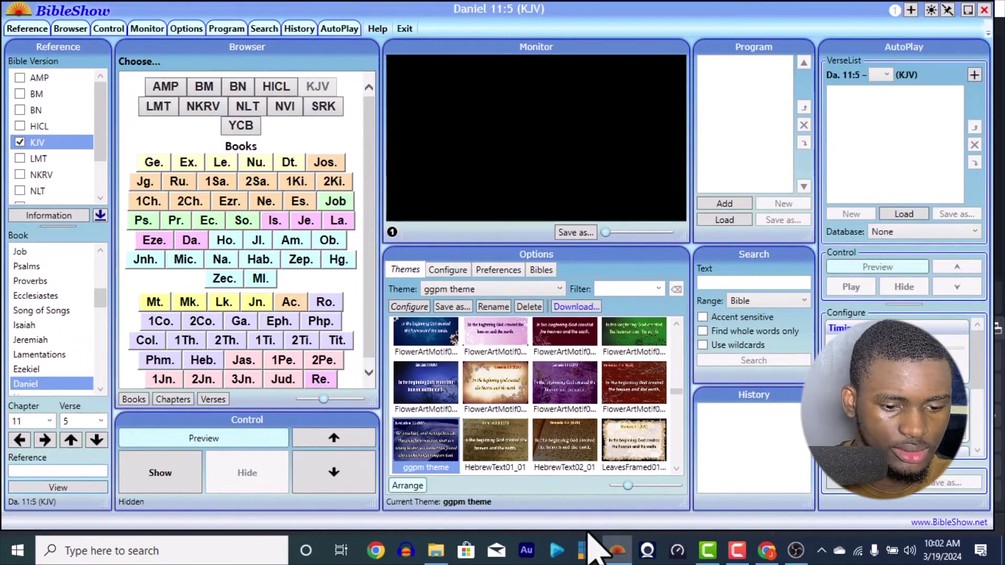
Show Psalm 1:1 (KJV) live in BibleShow by entering 'psa 1 1', then return to OBS.
{"action": "type", "text": "psa 1 1"}
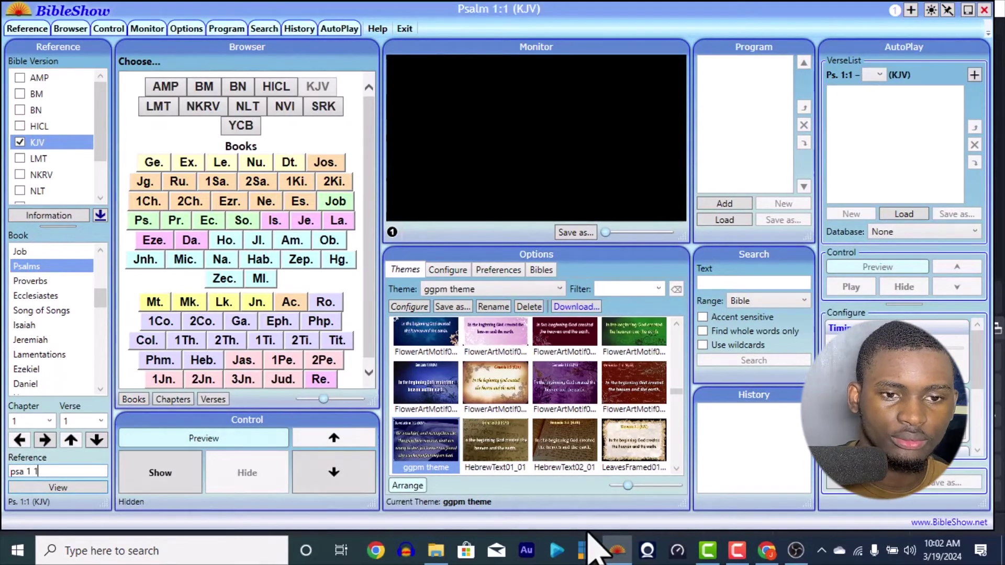
{"action": "key", "text": "Return"}
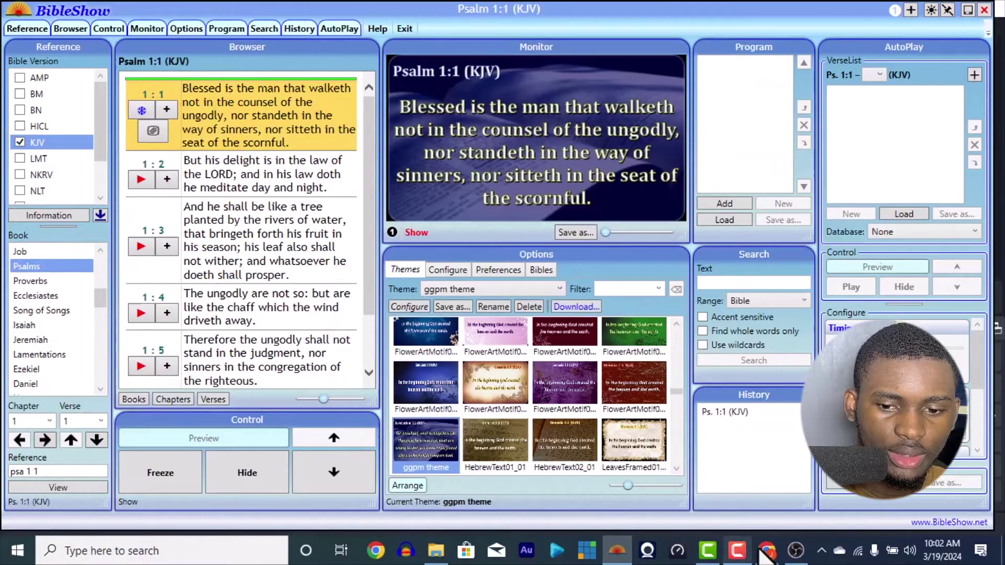
{"action": "left_click", "coordinate": [795, 551]}
Create a new NDI™ Source named 'bible'.
{"action": "left_click", "coordinate": [217, 496]}
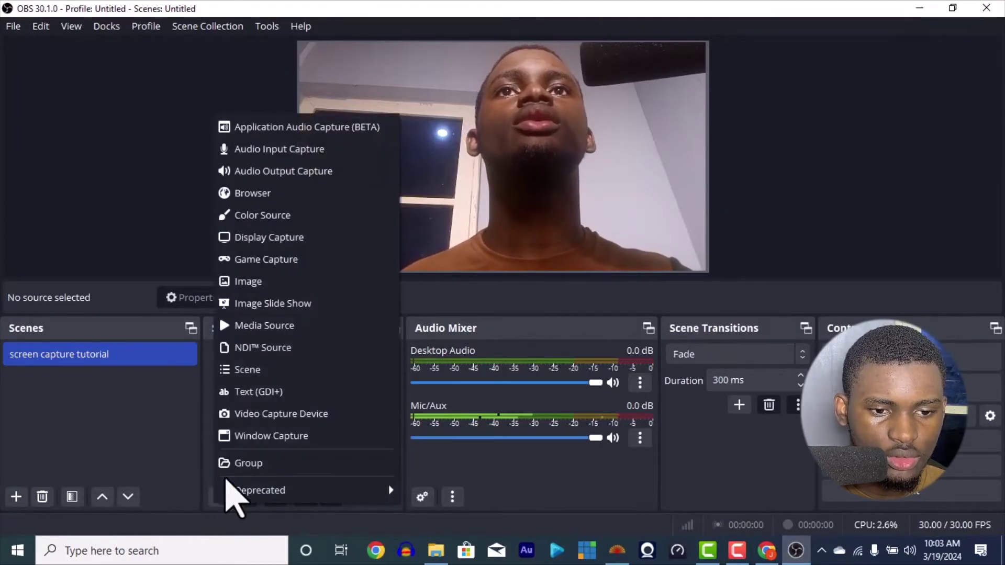
{"action": "left_click", "coordinate": [243, 352]}
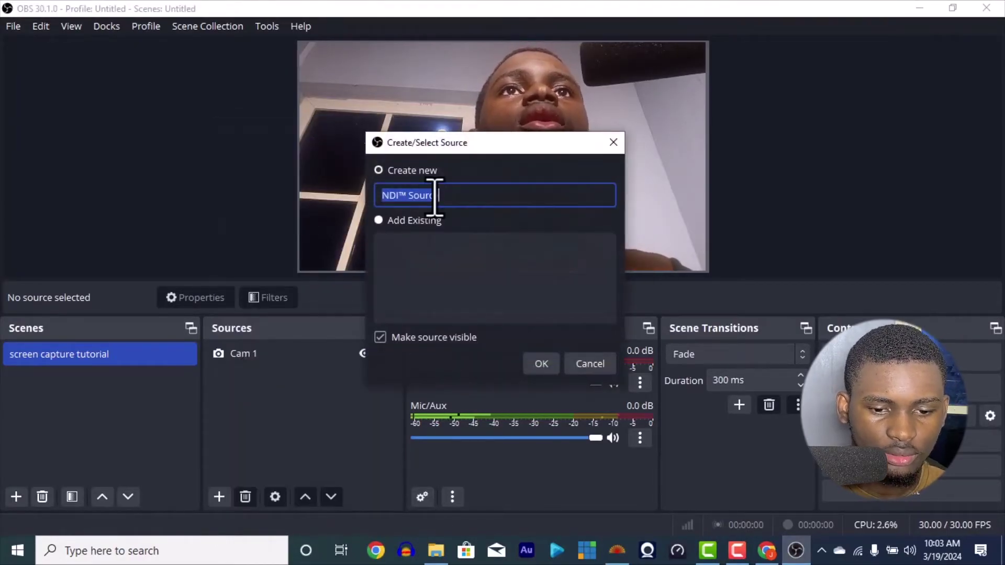
{"action": "type", "text": "bib"}
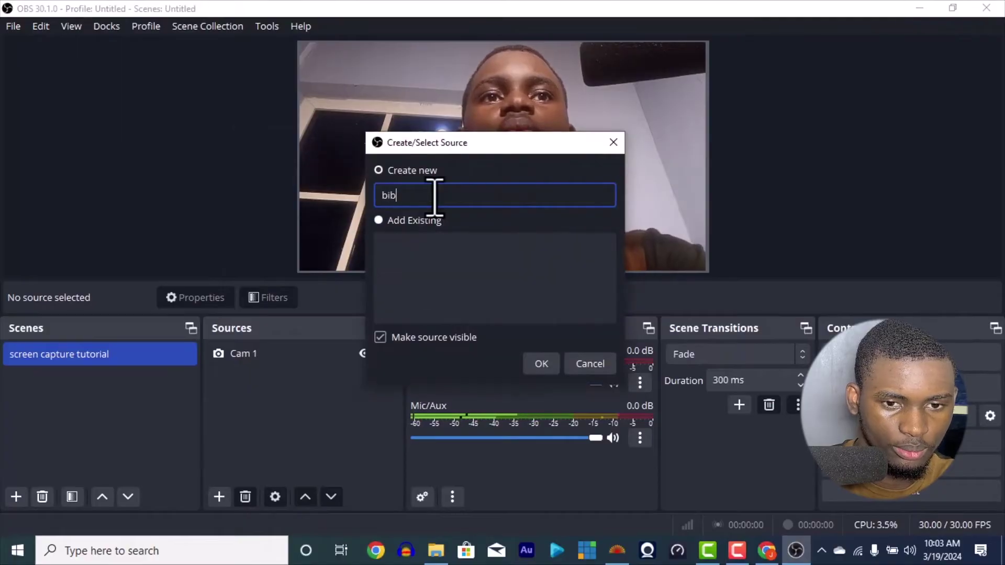
{"action": "type", "text": "le"}
{"action": "left_click", "coordinate": [544, 368]}
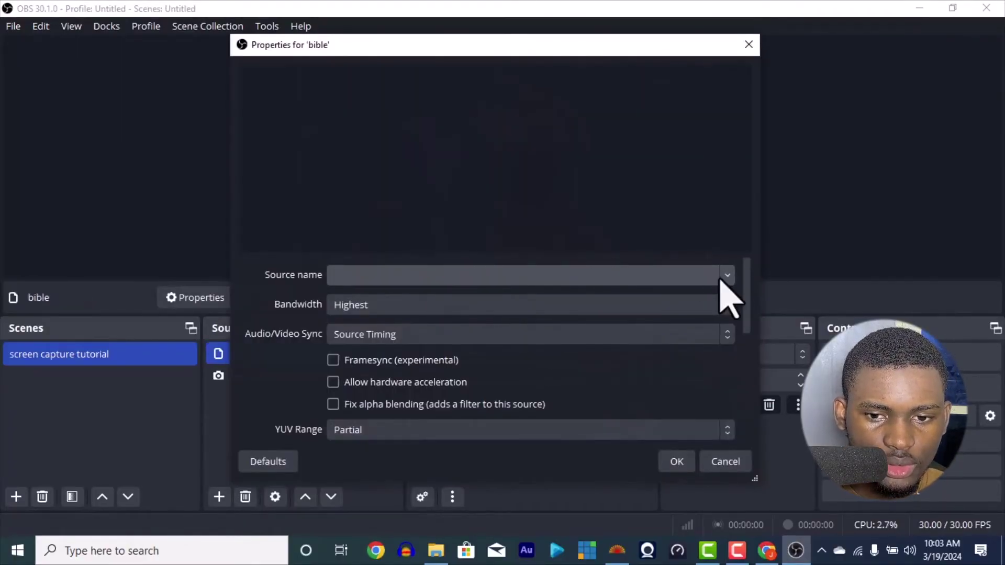
Set the bible source's sender to GGPM (BibleShowNDI) with Highest bandwidth.
{"action": "left_click", "coordinate": [731, 275]}
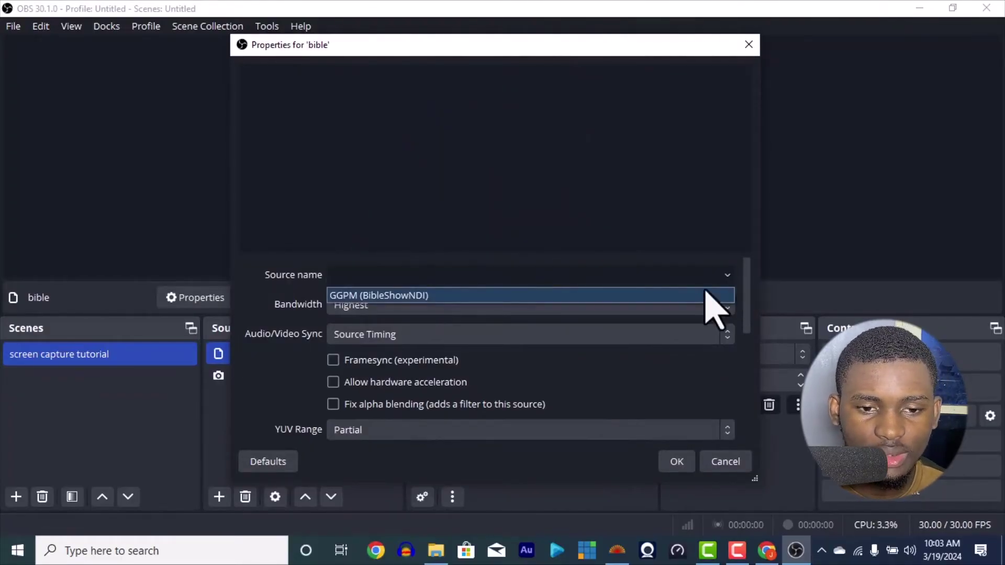
{"action": "left_click", "coordinate": [530, 297]}
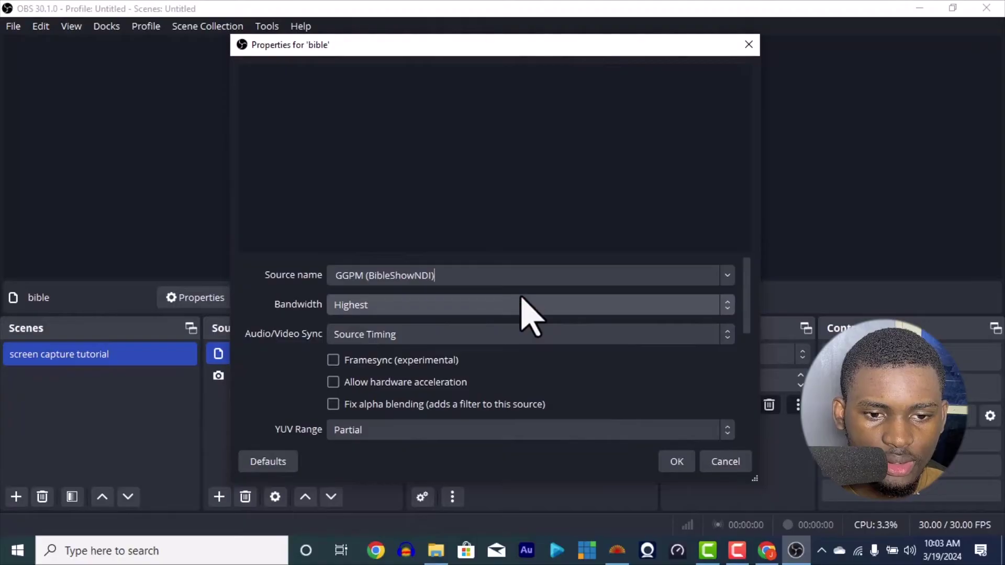
{"action": "left_click", "coordinate": [723, 307]}
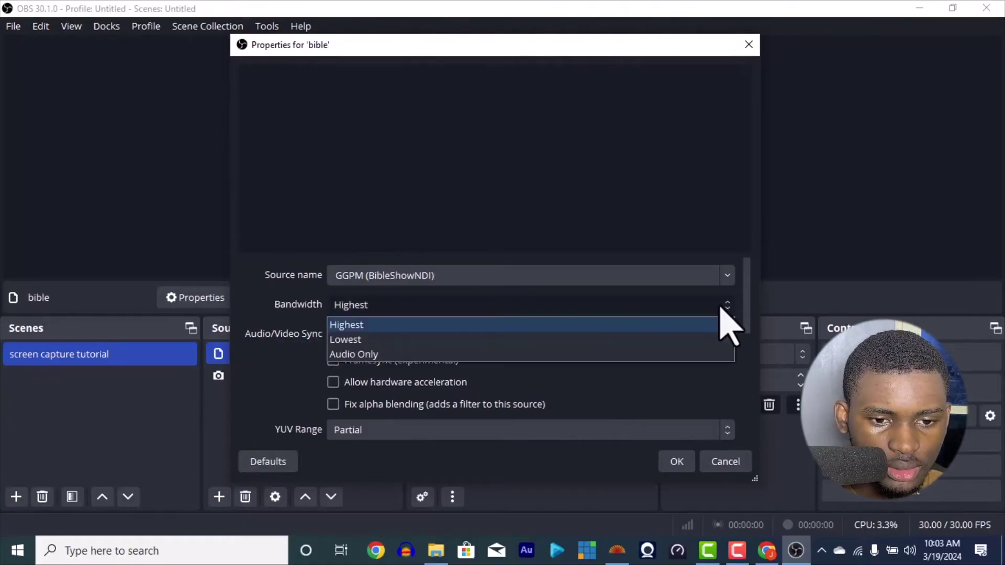
{"action": "left_click", "coordinate": [722, 312]}
{"action": "scroll", "coordinate": [748, 335], "scroll_direction": "down", "scroll_amount": 2}
{"action": "scroll", "coordinate": [748, 340], "scroll_direction": "down", "scroll_amount": 4}
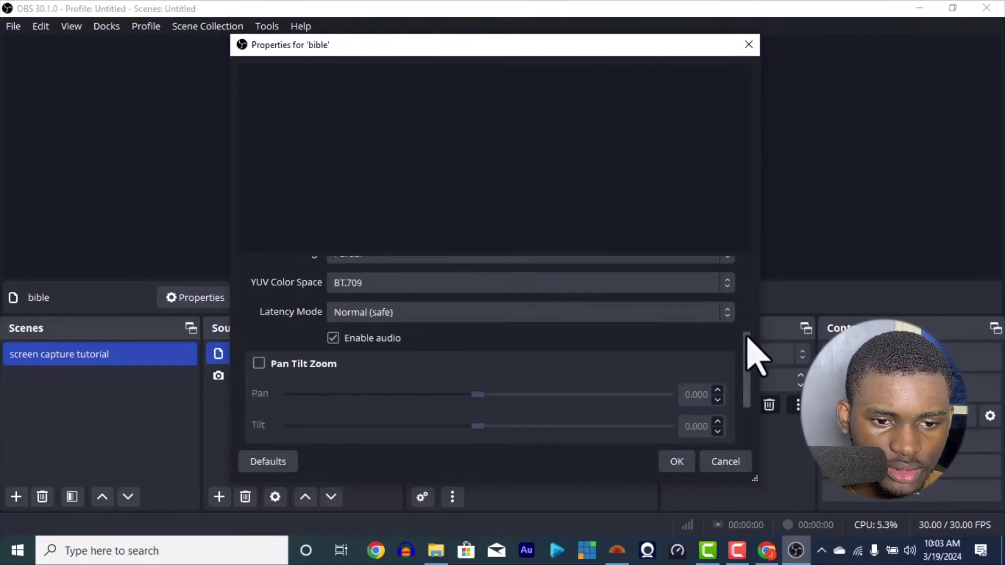
{"action": "scroll", "coordinate": [748, 340], "scroll_direction": "up", "scroll_amount": 2}
{"action": "scroll", "coordinate": [747, 337], "scroll_direction": "up", "scroll_amount": 2}
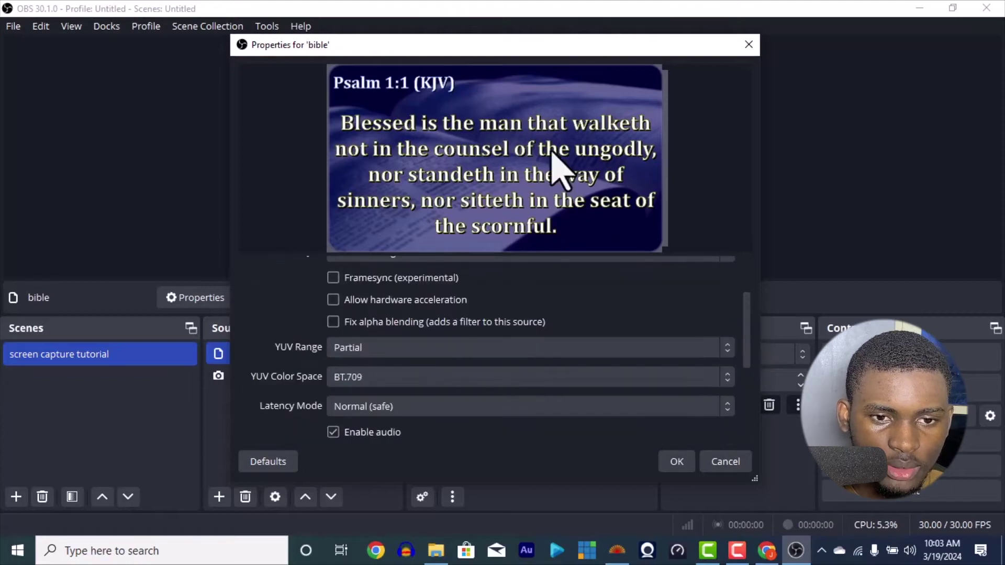
Apply the NDI settings, stretch the bible slide to fill the canvas, and enable Studio Mode.
{"action": "left_click", "coordinate": [675, 463]}
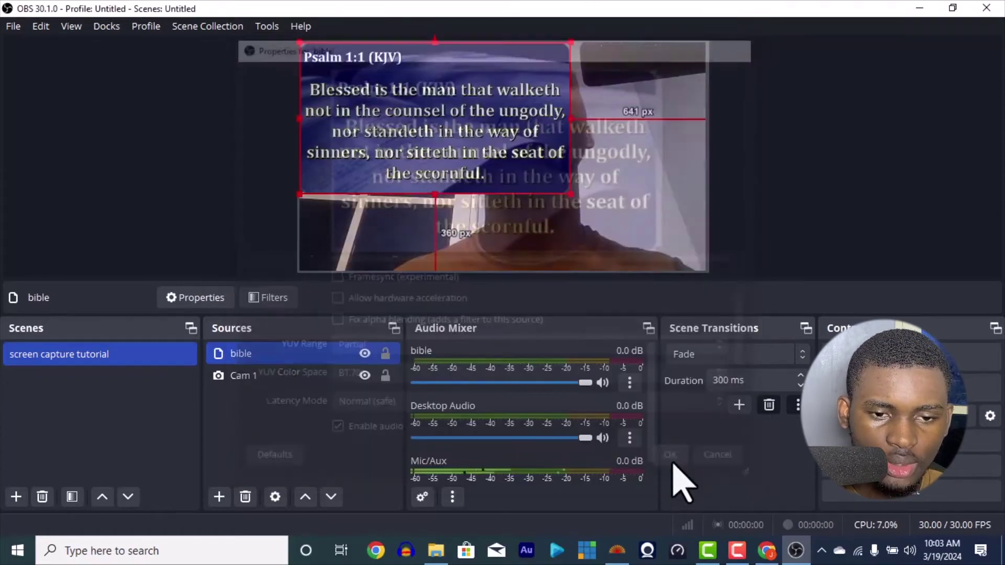
{"action": "left_click_drag", "start_coordinate": [568, 193], "coordinate": [680, 268]}
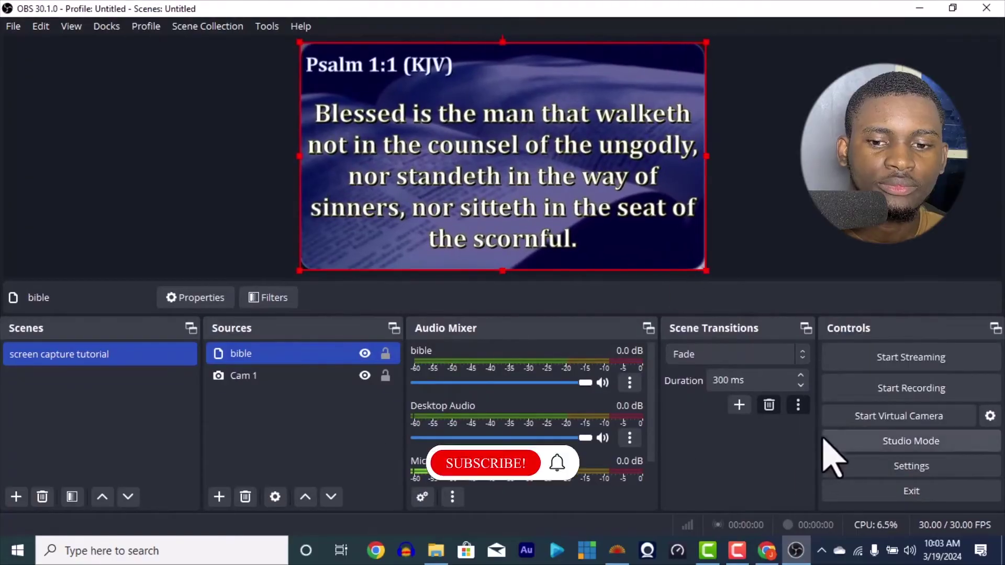
{"action": "left_click", "coordinate": [868, 440]}
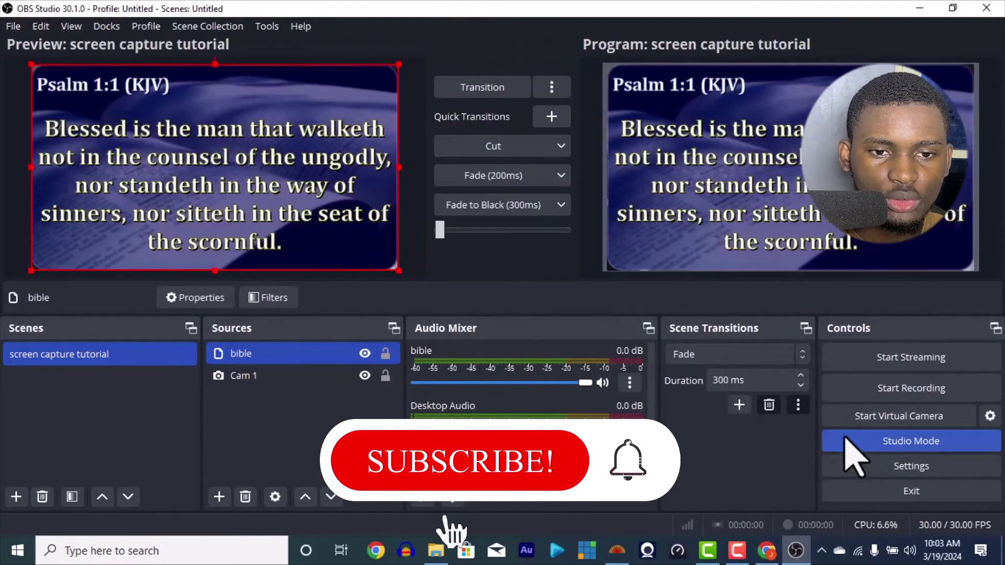
Put Cam 1 on top, Cut the webcam to Program, then move bible back above Cam 1.
{"action": "left_click", "coordinate": [312, 375]}
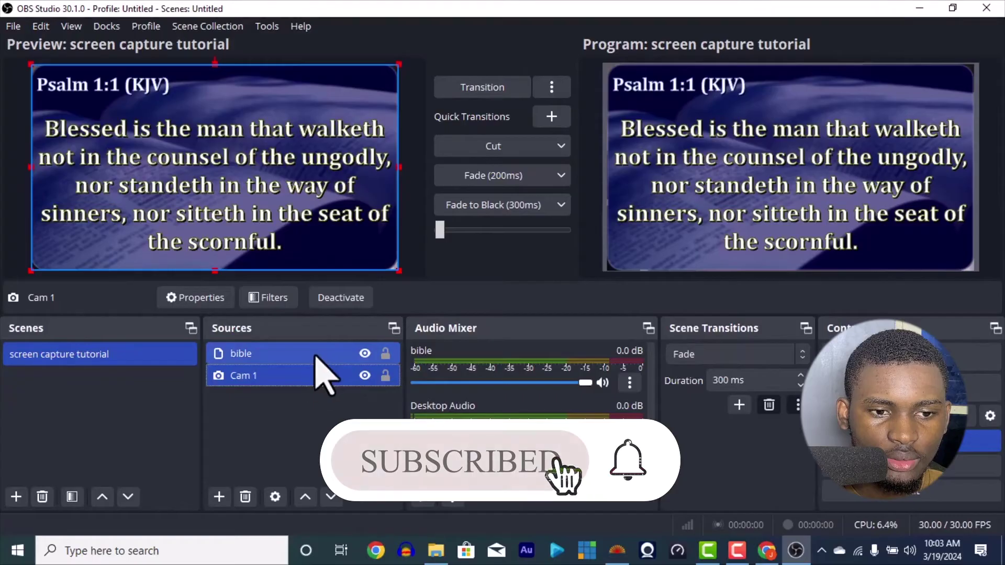
{"action": "double_click", "coordinate": [282, 377]}
{"action": "left_click", "coordinate": [748, 45]}
{"action": "left_click_drag", "start_coordinate": [314, 353], "coordinate": [306, 396]}
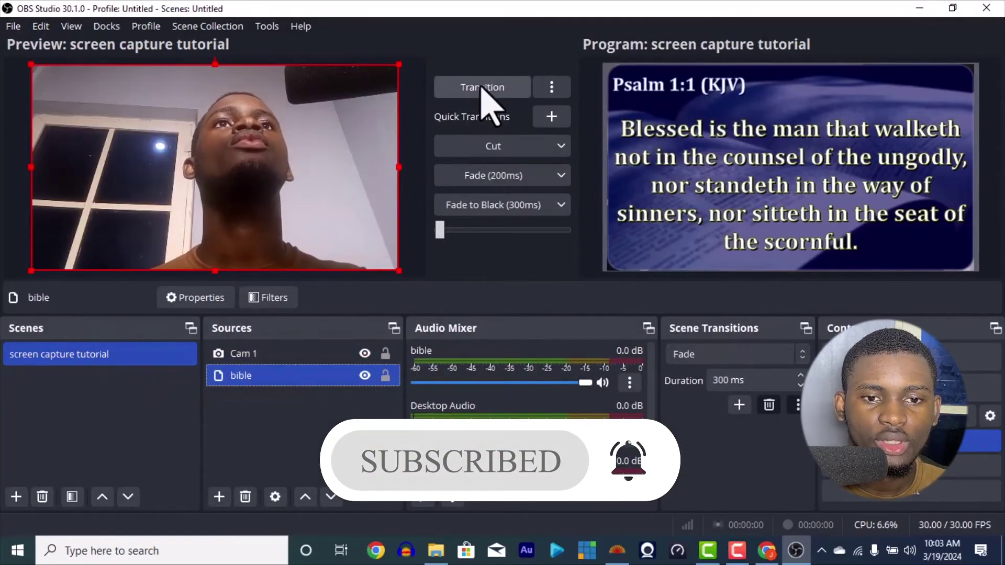
{"action": "left_click", "coordinate": [490, 152]}
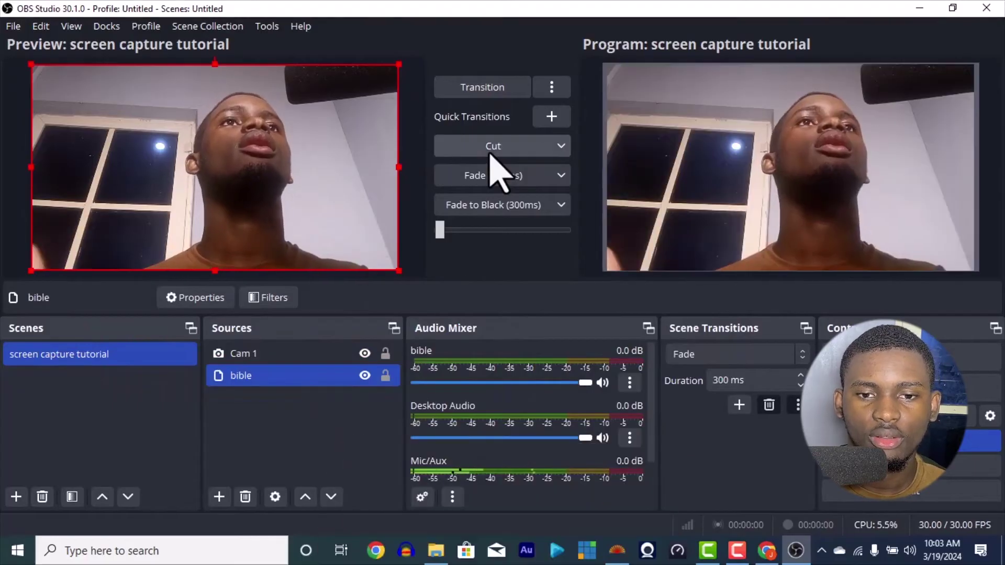
{"action": "left_click", "coordinate": [290, 354], "text": "ctrl"}
{"action": "left_click_drag", "start_coordinate": [262, 367], "coordinate": [270, 405]}
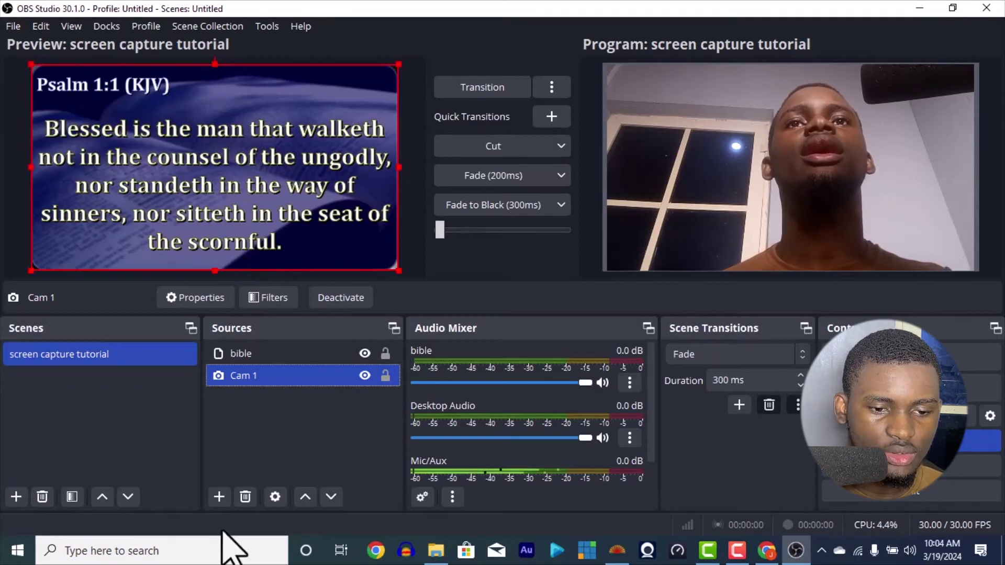
{"action": "left_click", "coordinate": [218, 497]}
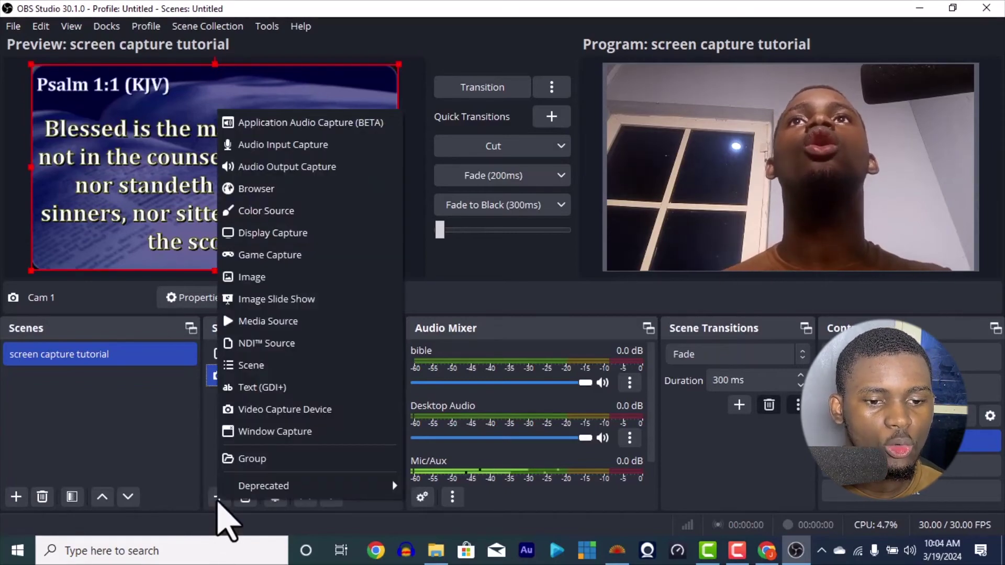
{"action": "left_click", "coordinate": [162, 463]}
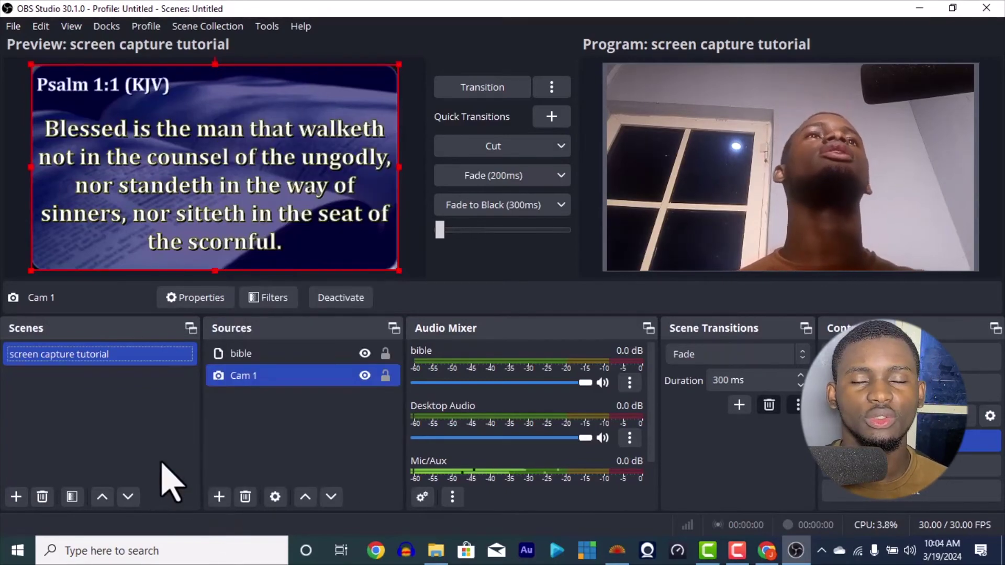